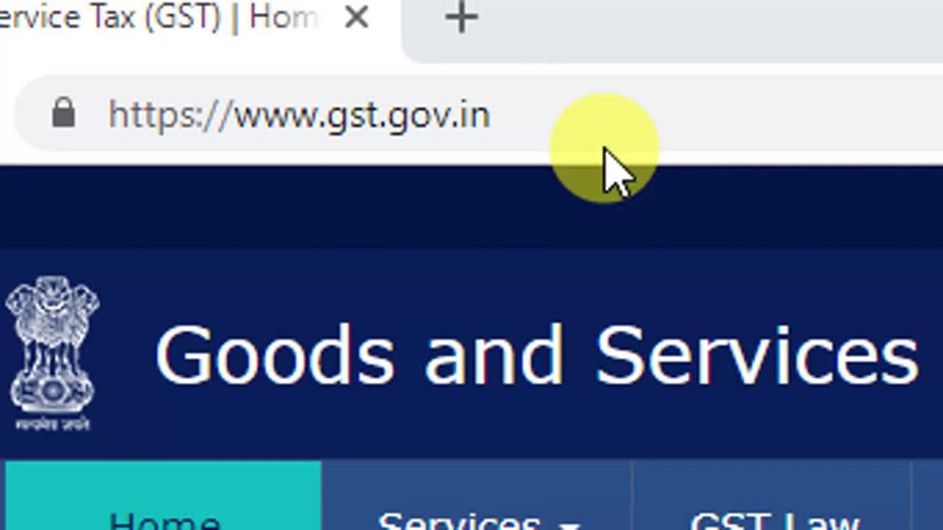
- Highlight the portal address gst.gov.in in the browser's address bar
drag(330, 125, 513, 133)
- Go to Services > Registration > New Registration to start a fresh GST application
click(516, 132)
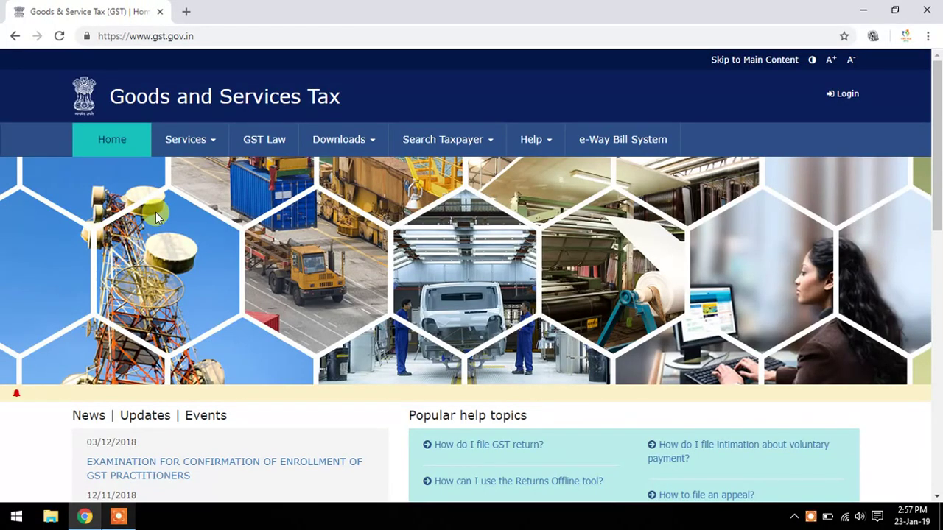
click(185, 144)
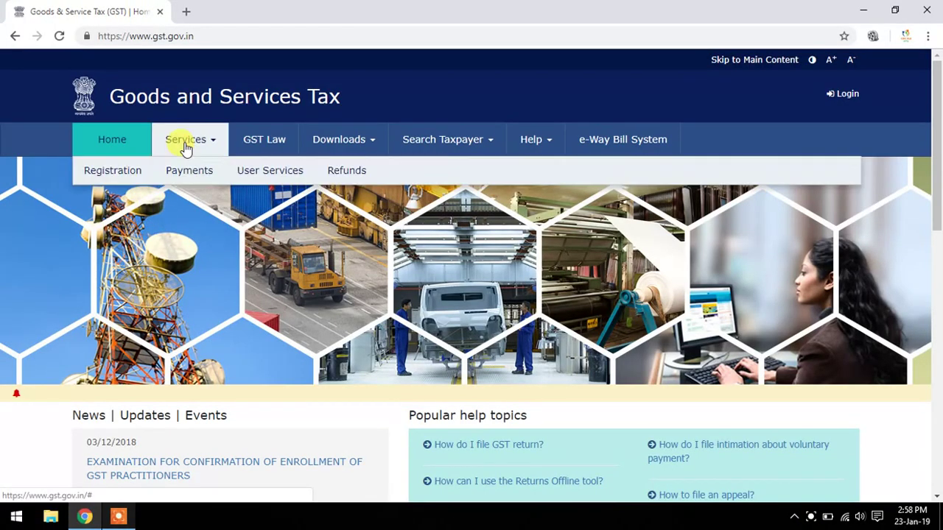
mouse_move(122, 179)
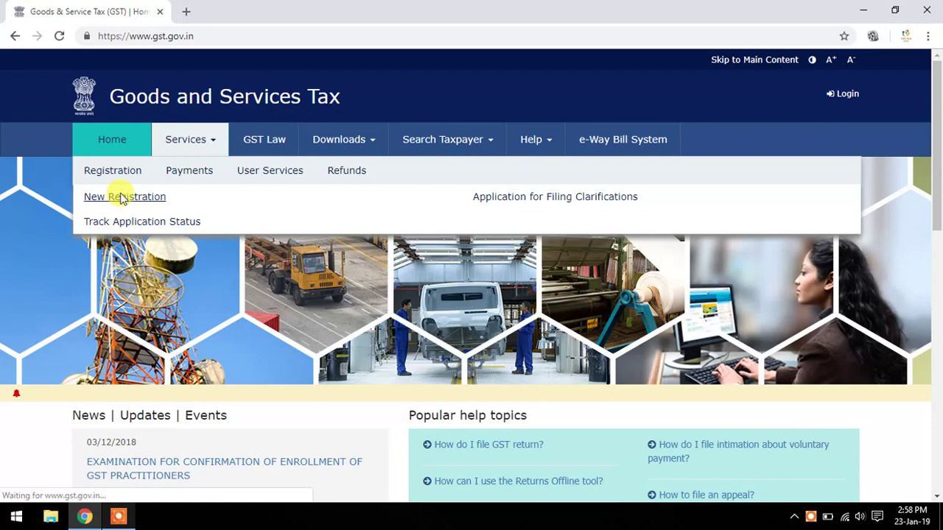
click(120, 198)
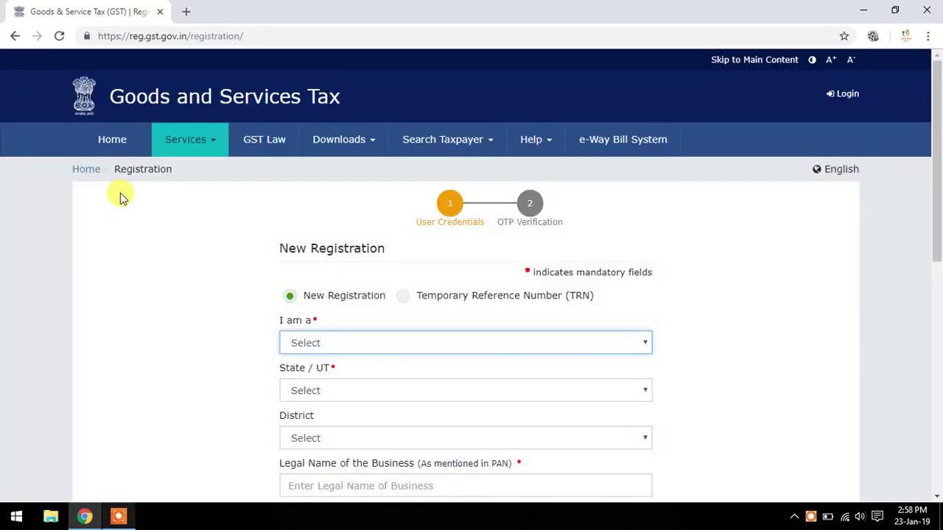
- Keep New Registration selected and set the 'I am a' applicant type to Taxpayer
click(288, 296)
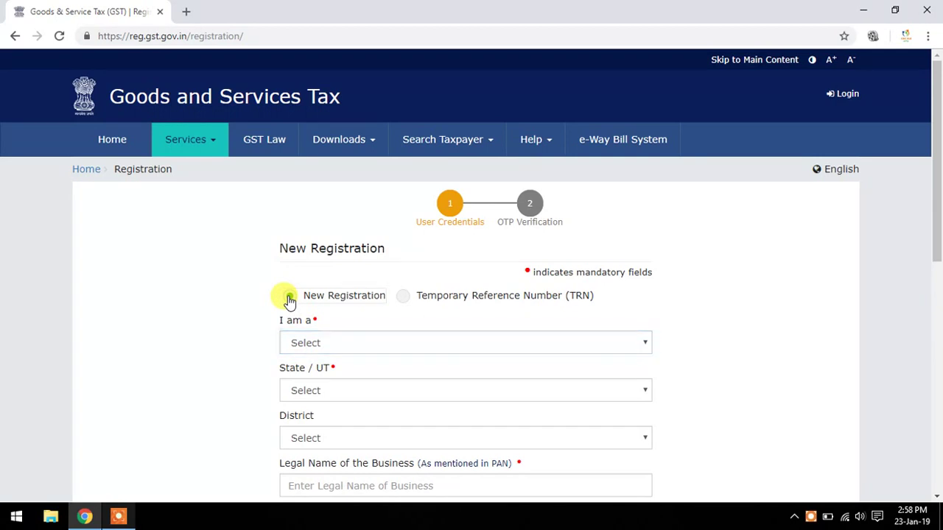
drag(936, 172, 933, 253)
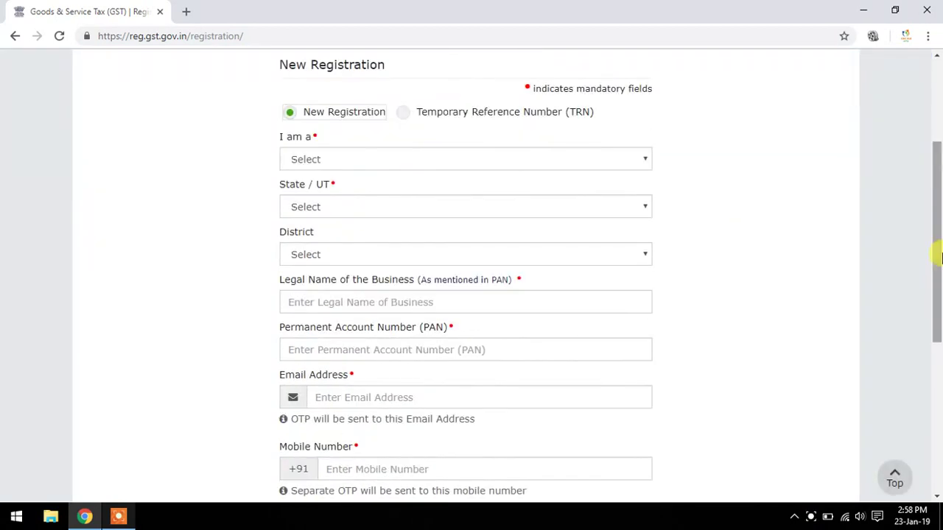
click(399, 161)
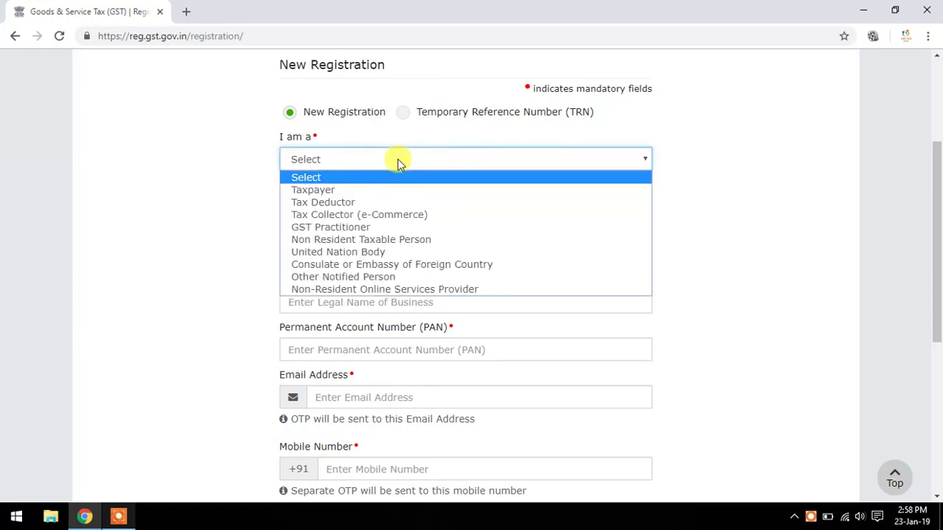
key(Down)
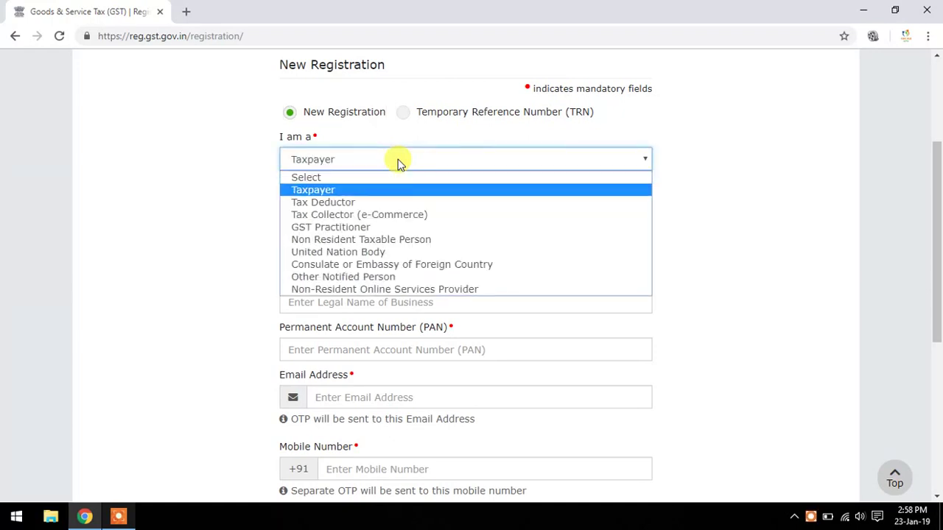
key(Down)
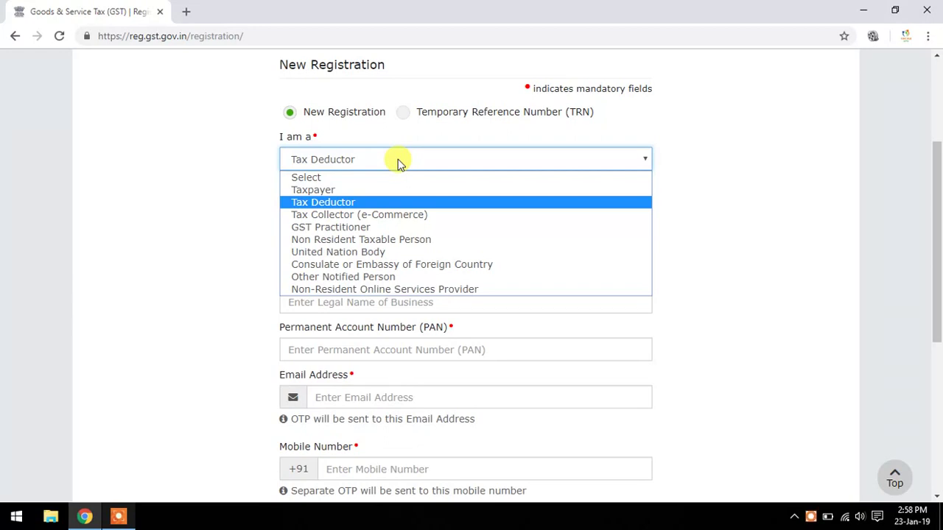
key(Down)
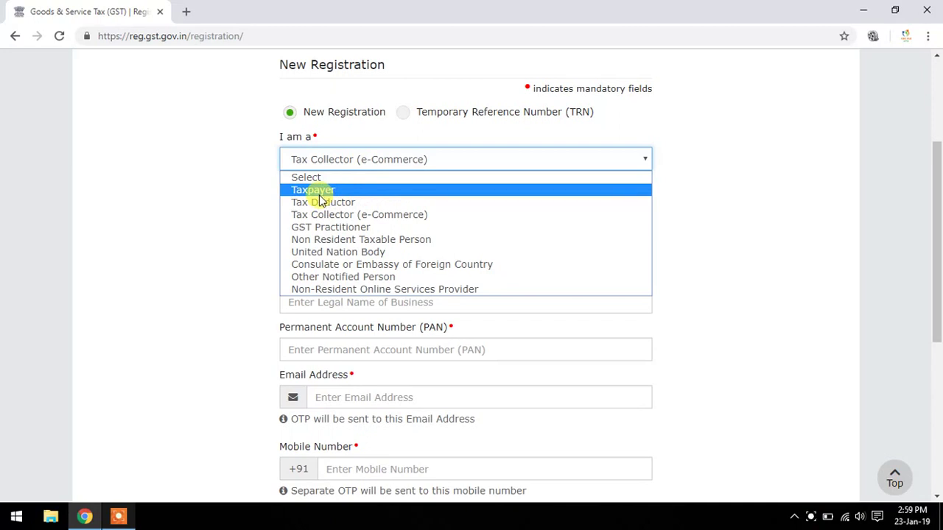
click(321, 193)
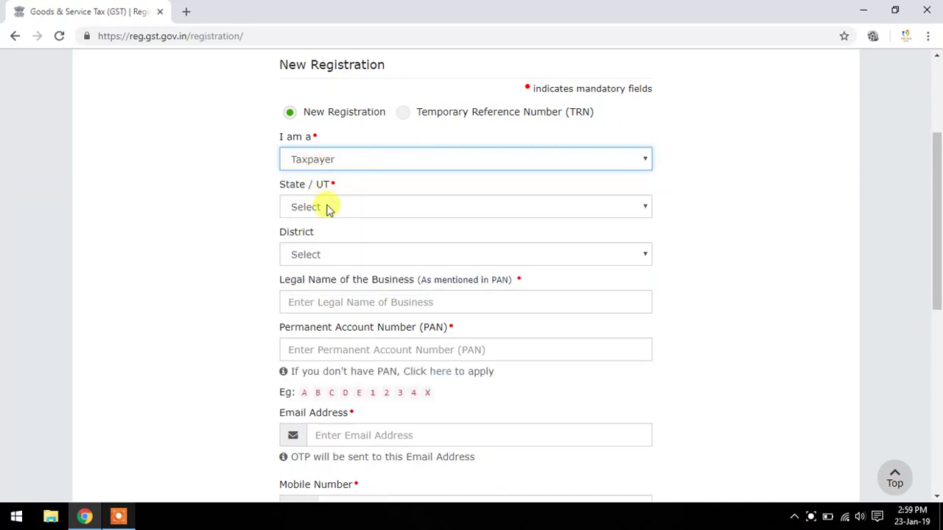
- Set State/UT to Tamil Nadu and District to Sivaganga
click(324, 209)
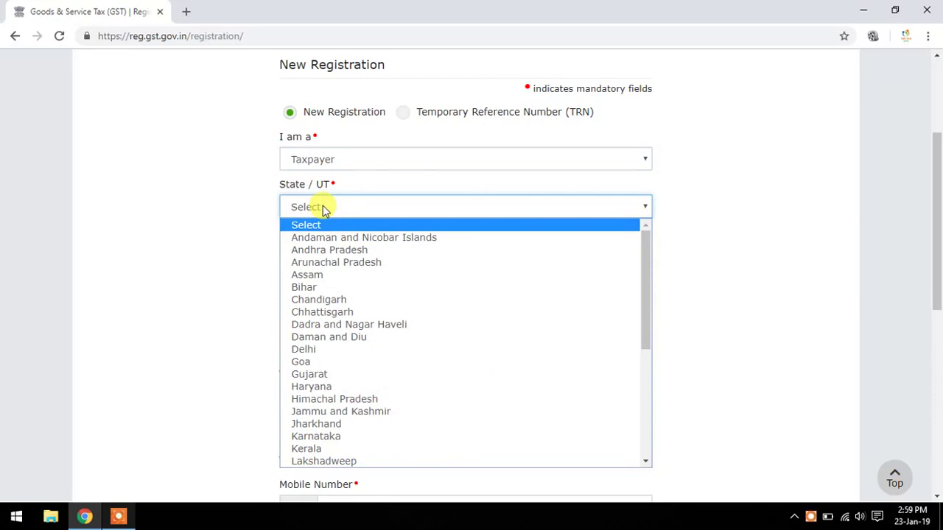
key(t)
key(Return)
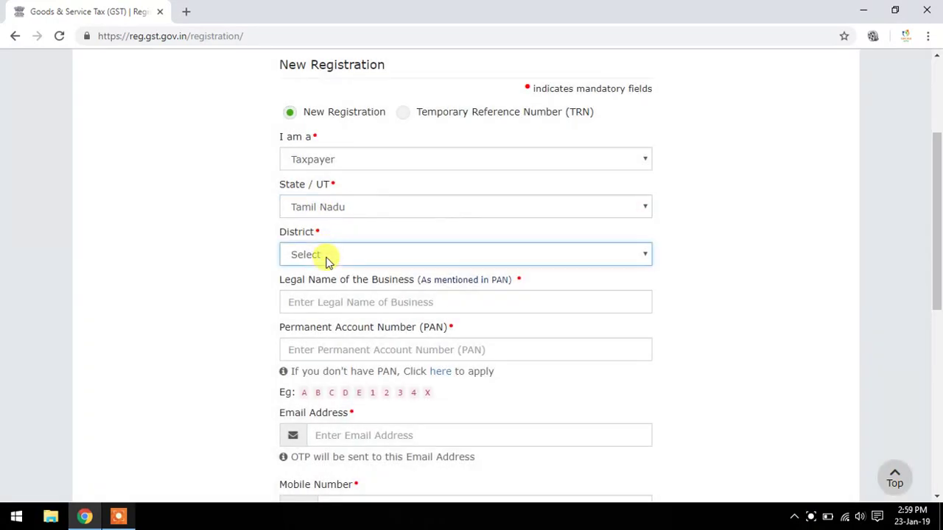
click(328, 257)
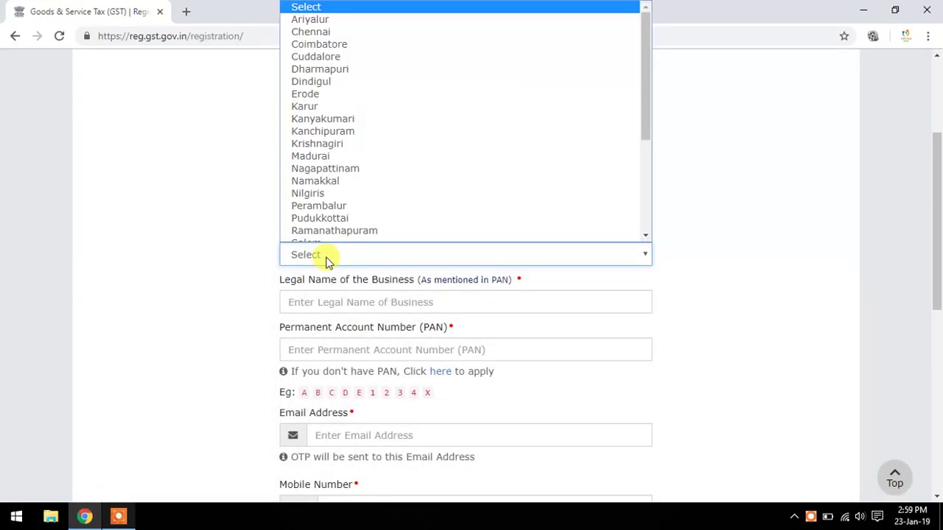
key(s)
key(Up)
key(Down)
key(Down)
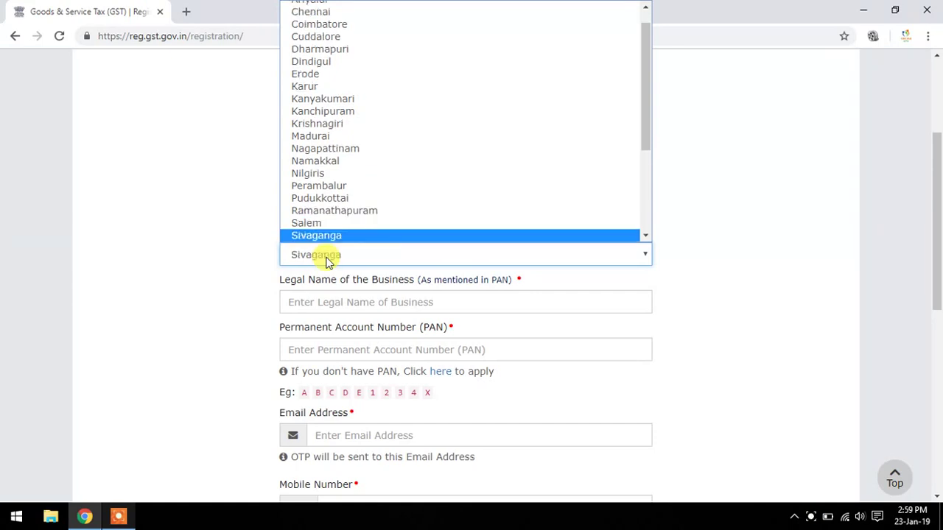
key(Return)
- Point out the legal name field's 'As mentioned in PAN' requirement
drag(935, 243, 939, 299)
click(343, 168)
drag(399, 151, 525, 145)
click(488, 158)
click(376, 172)
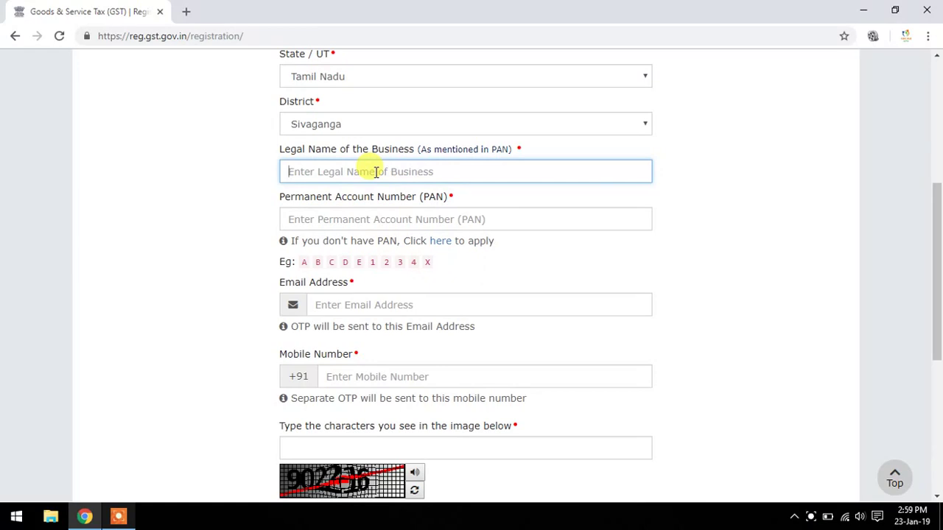
- Enter the legal name CSC VLE TAMIL and the business PAN, correcting a mistyped character
text(CSC VLE TAMIL)
click(374, 214)
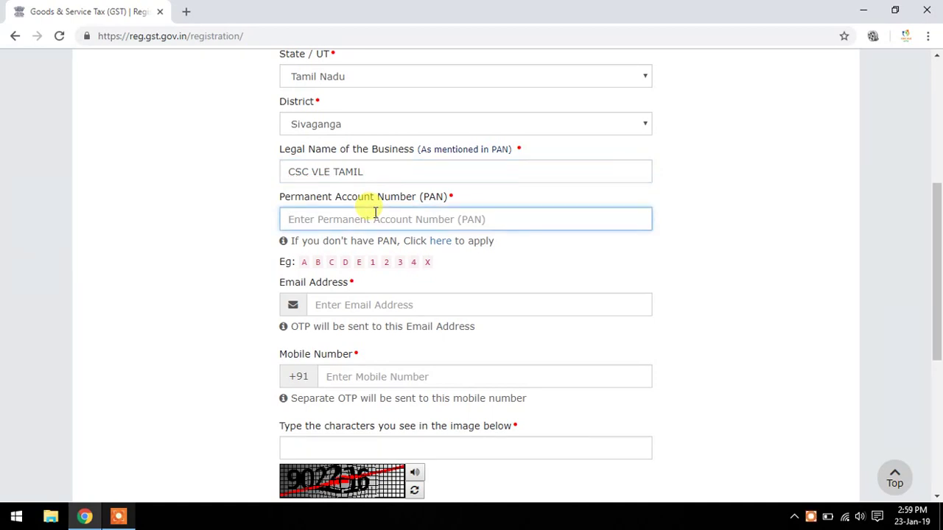
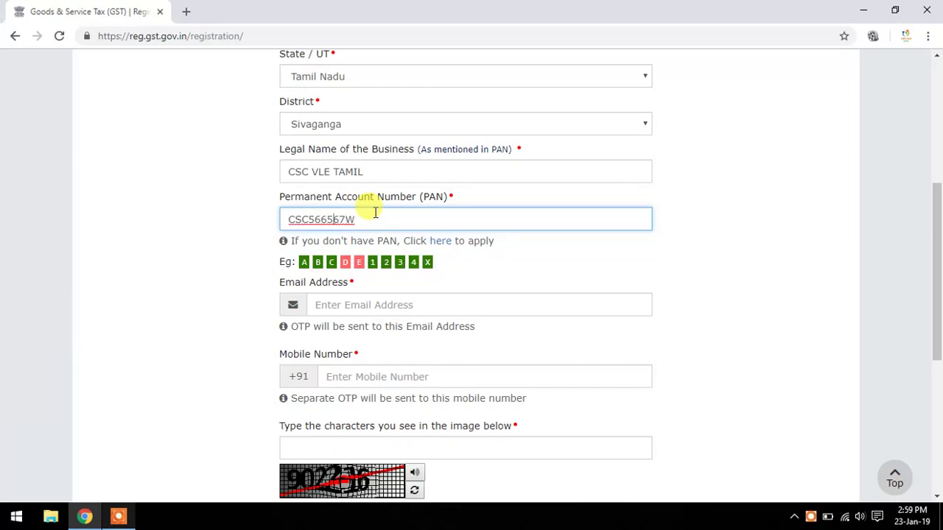
key(Left)
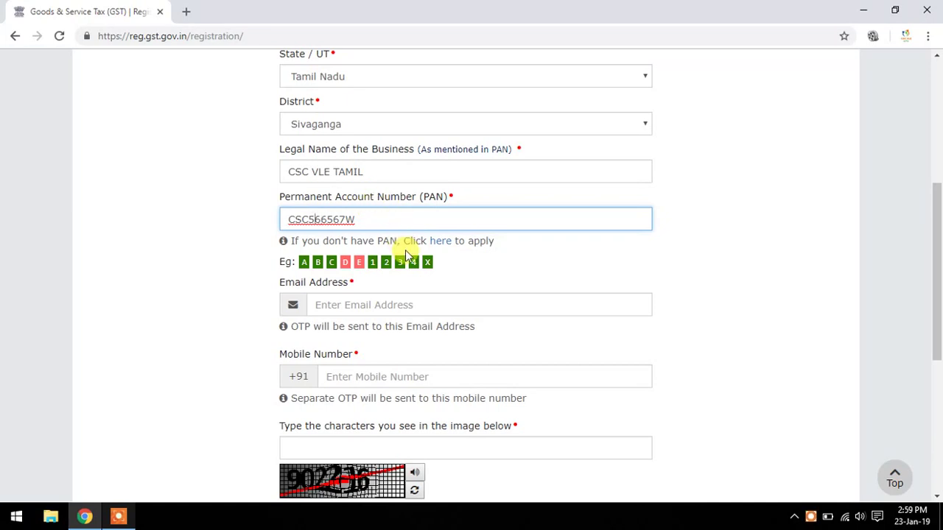
key(Delete)
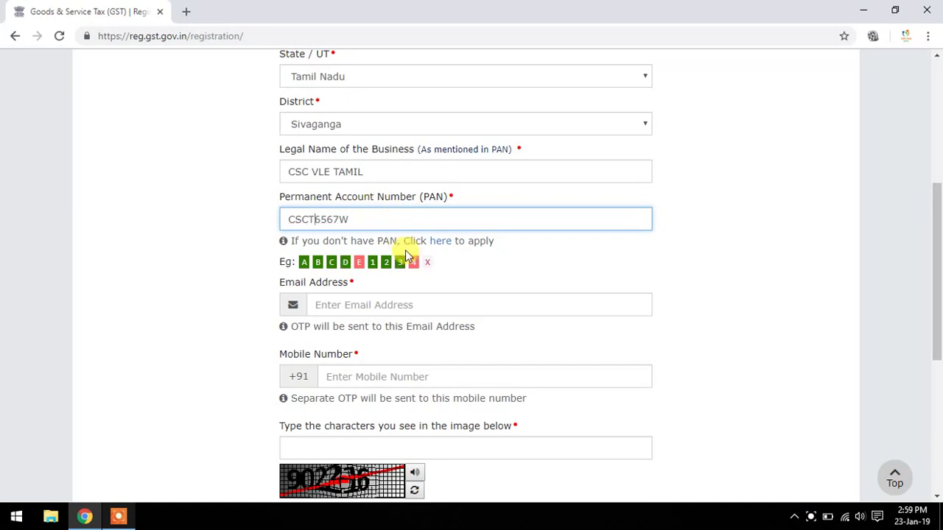
- Fill in the e-mail address, mobile number and captcha characters
click(400, 302)
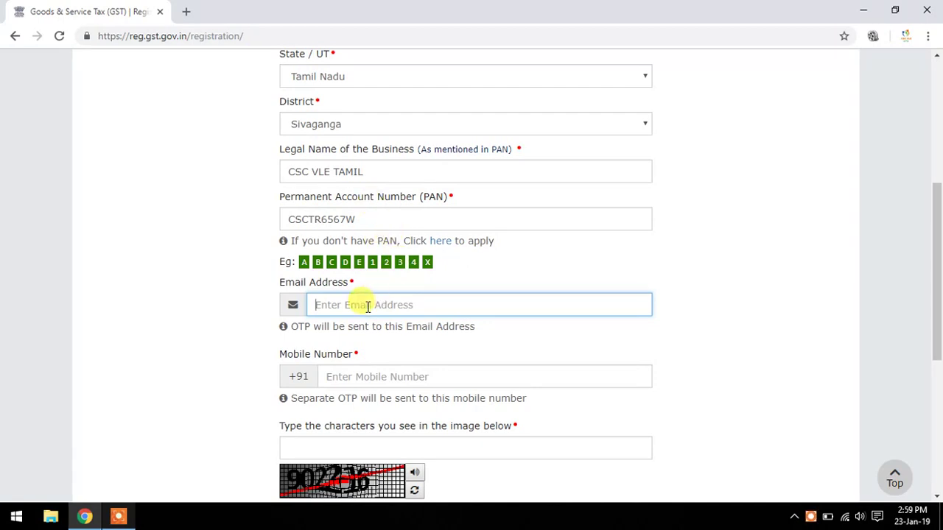
key(Tab)
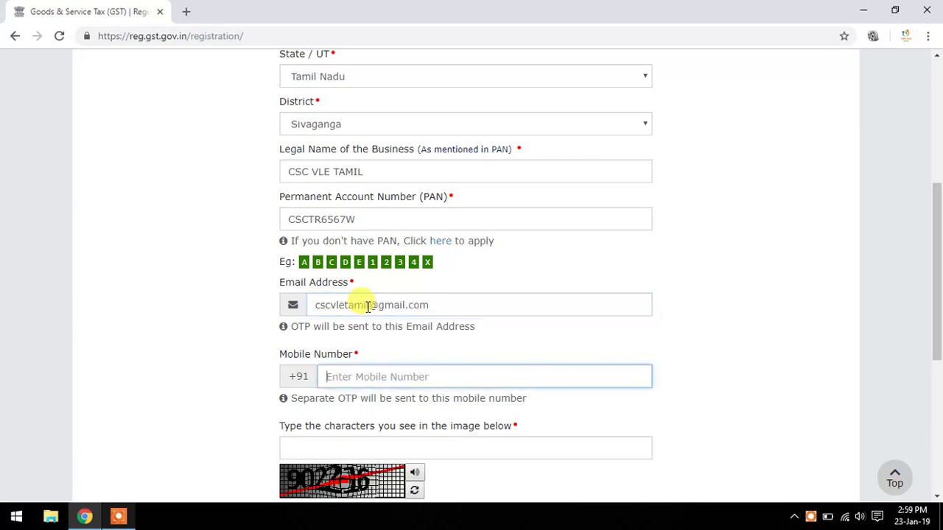
text(9876543210)
key(Tab)
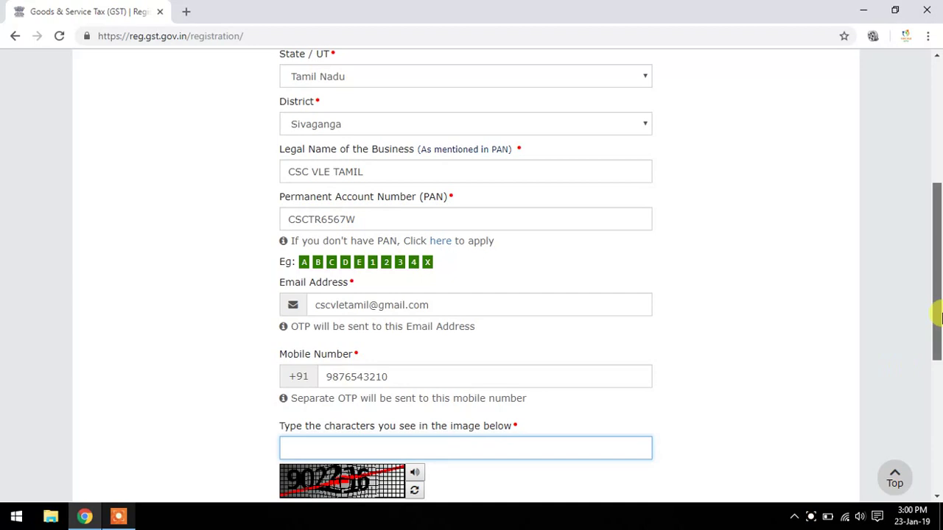
drag(939, 317, 939, 347)
text(902216)
- Submit the Part A details to obtain a Temporary Reference Number
click(482, 418)
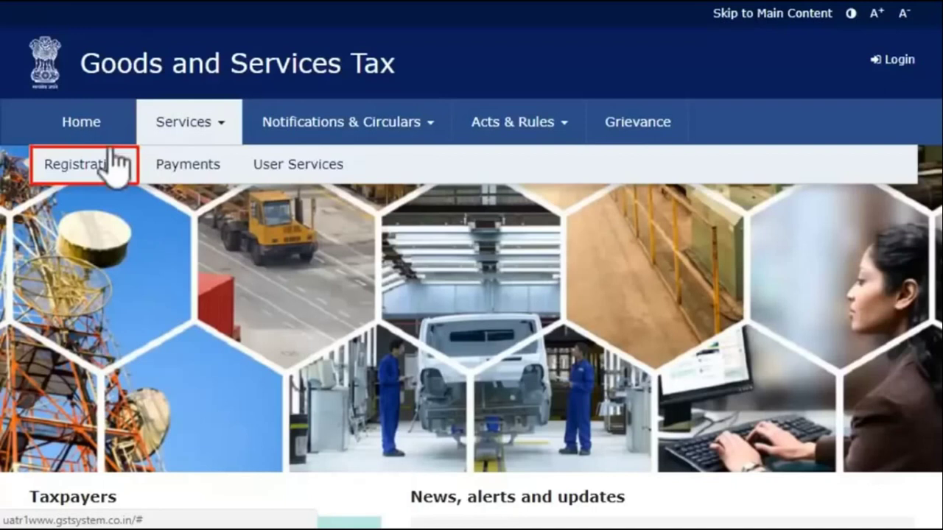
- Reopen New Registration and choose to continue with a Temporary Reference Number (TRN)
mouse_move(104, 172)
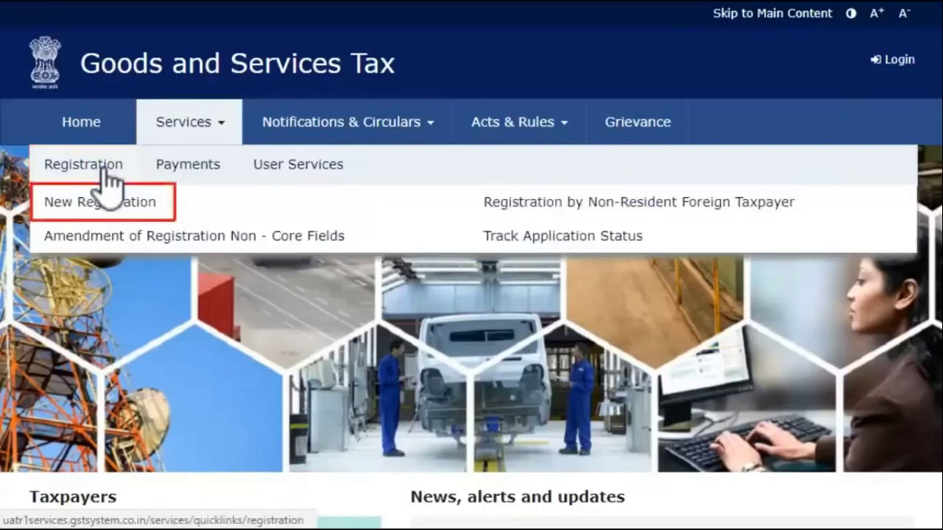
click(94, 206)
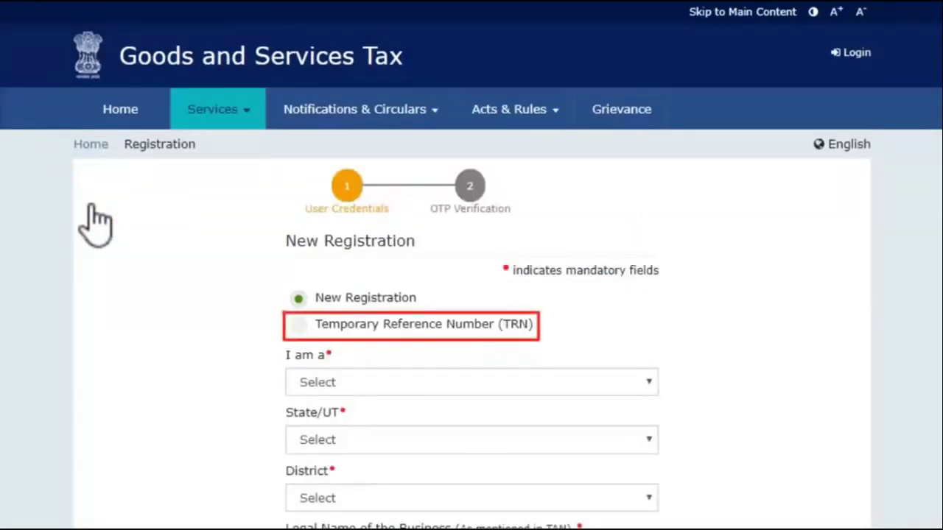
click(299, 326)
scroll(302, 326, down, 1)
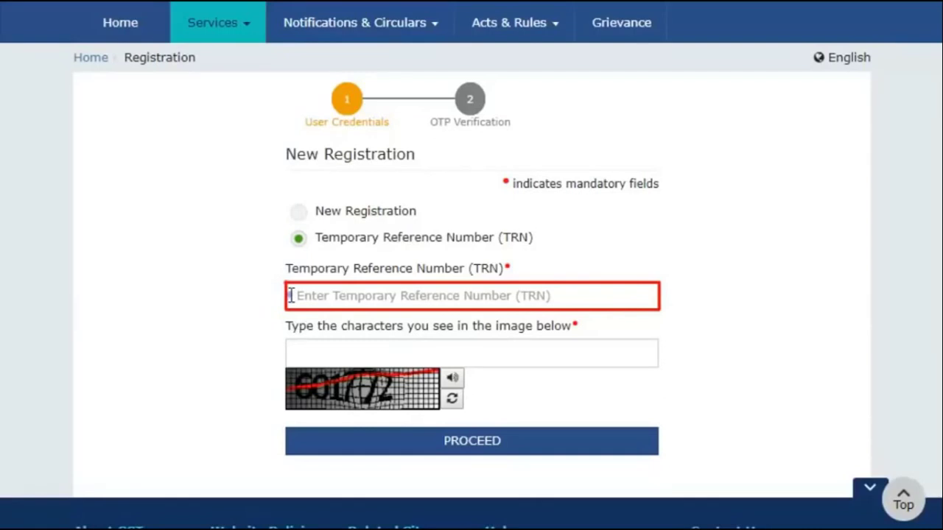
- Paste the Temporary Reference Number, enter the captcha and proceed to request the OTP
click(289, 295)
key(ctrl+v)
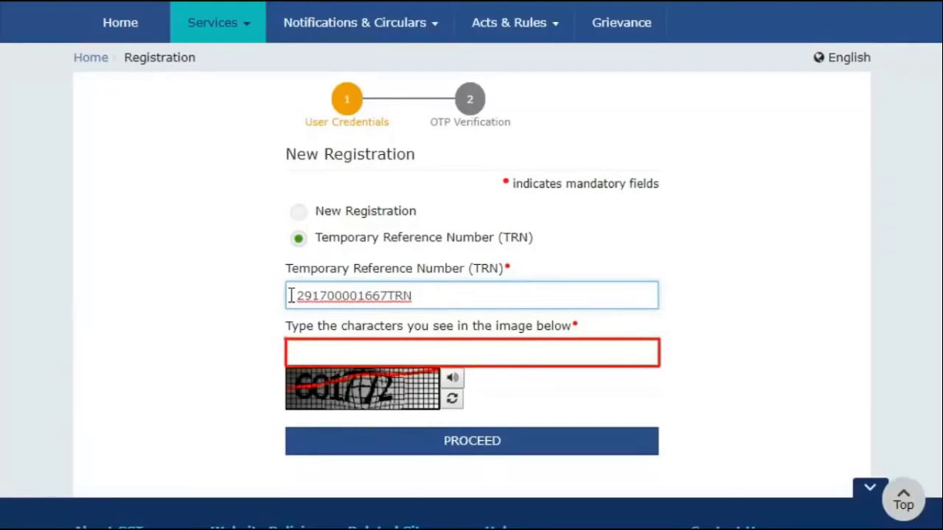
click(289, 351)
text(601772)
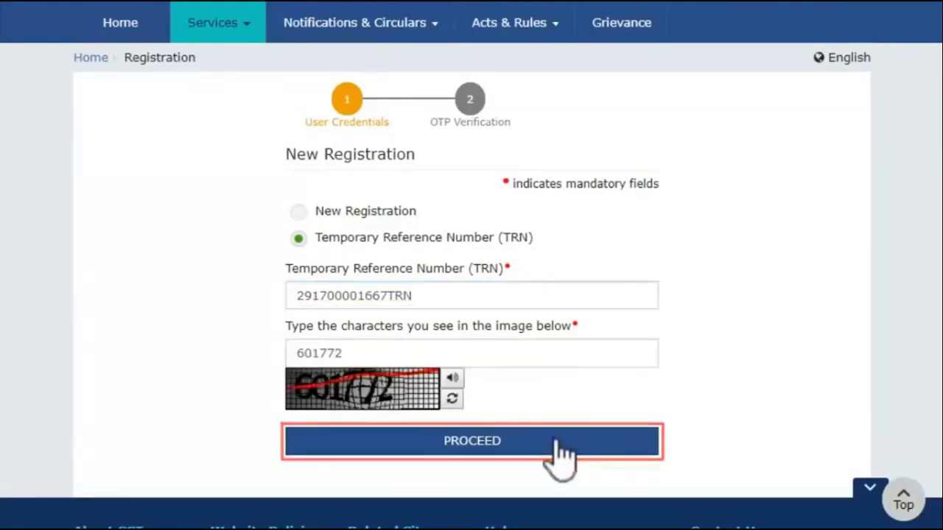
click(552, 440)
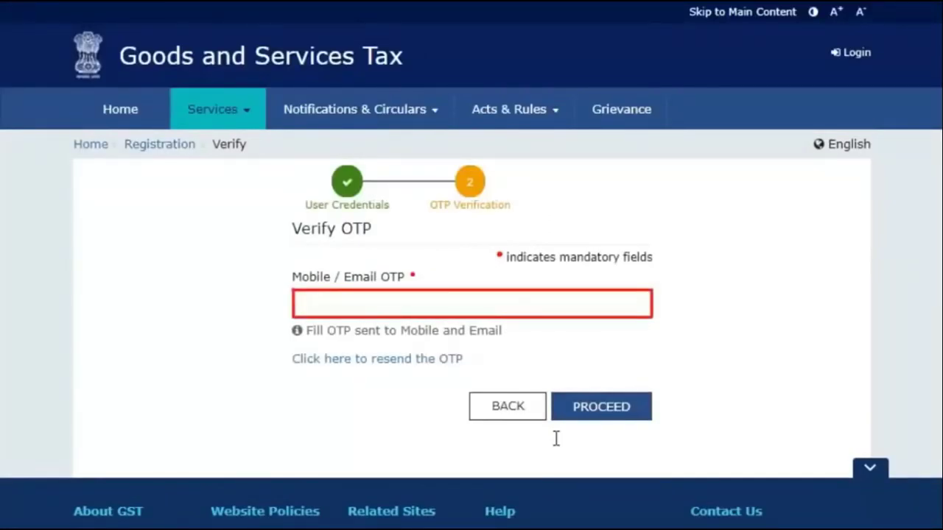
- Enter the mobile / email OTP and verify it to reach the dashboard
click(298, 303)
text(••••••)
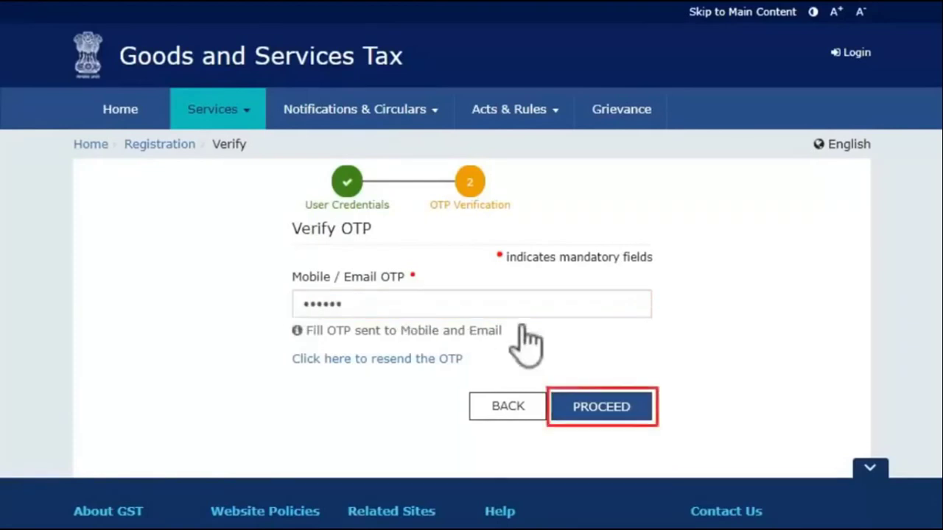
click(612, 408)
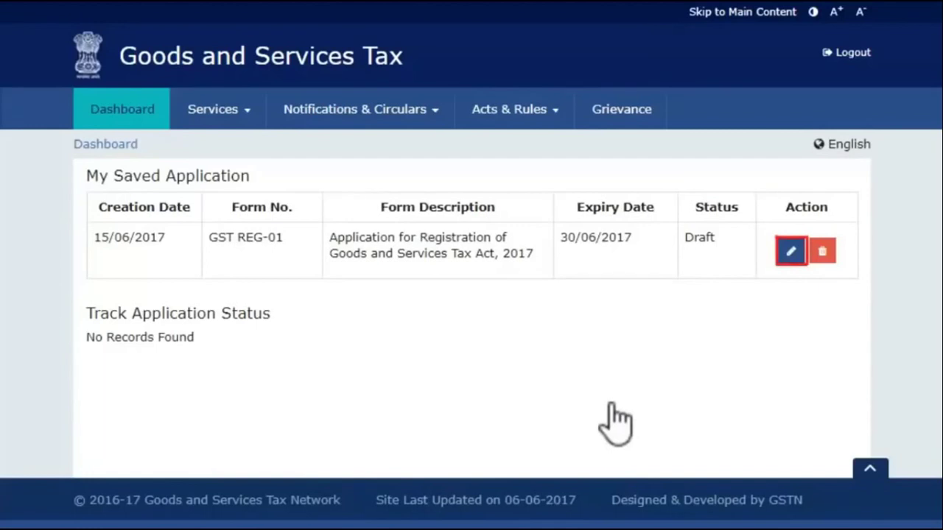
- Edit the saved GST REG-01 draft to open its Business Details form
click(790, 251)
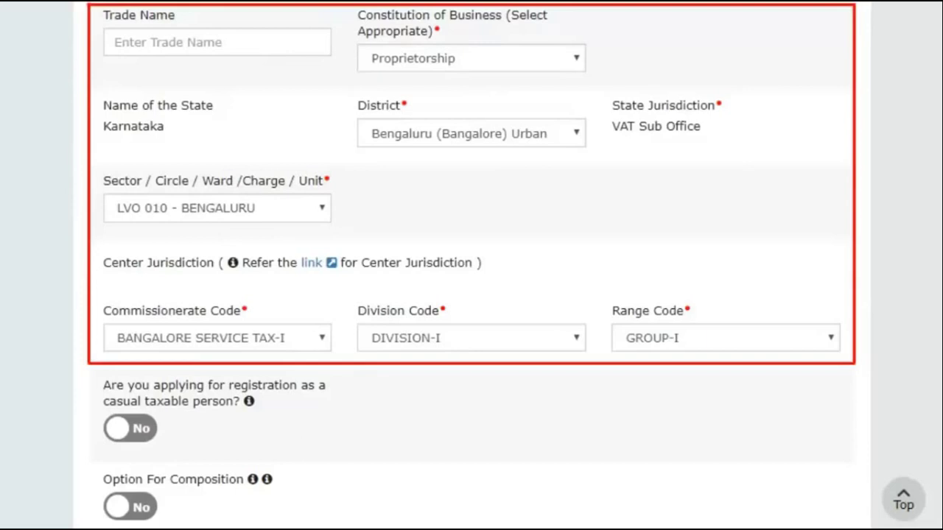
scroll(317, 280, down, 6)
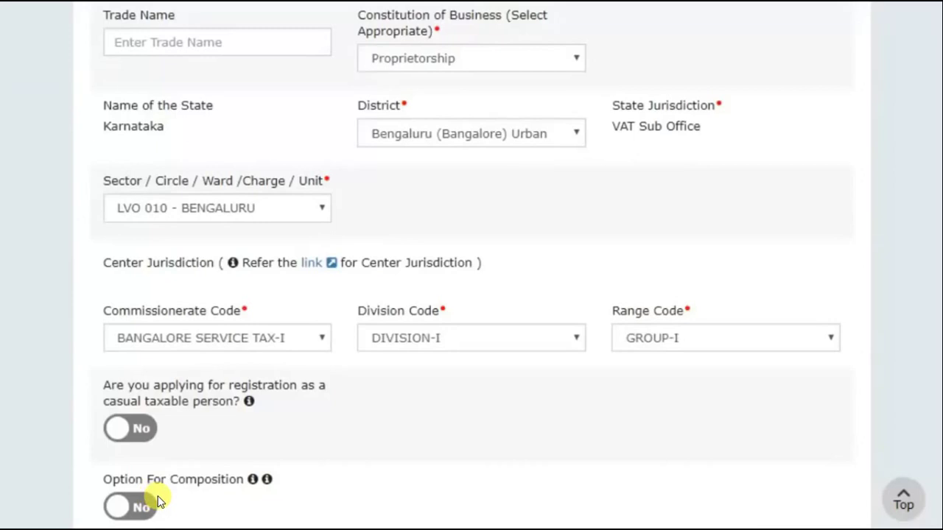
- Save Business Details (Crossing the Threshold, started 01/04/2016) and continue to Promoter / Partners
scroll(157, 501, down, 6)
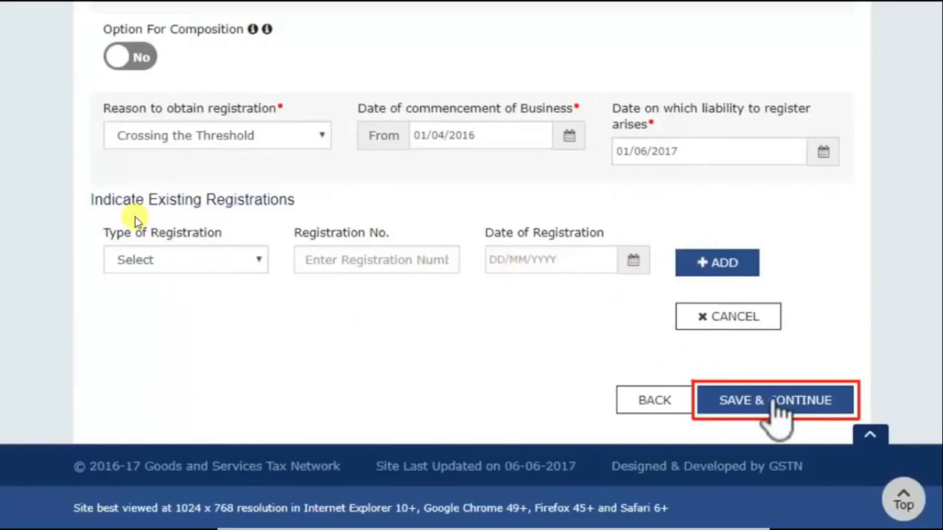
click(759, 400)
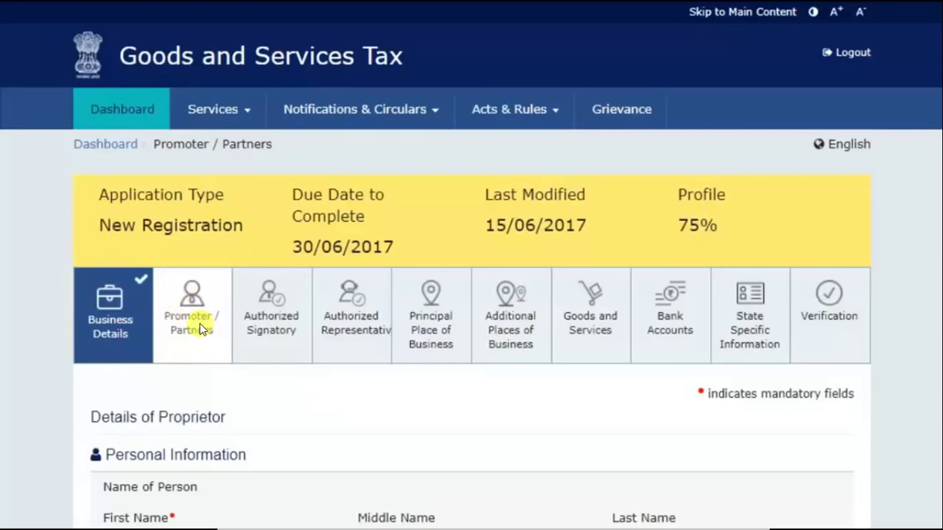
- Save the proprietor's personal details, Bangalore residential address and photograph on the Promoter / Partners tab
scroll(211, 354, down, 5)
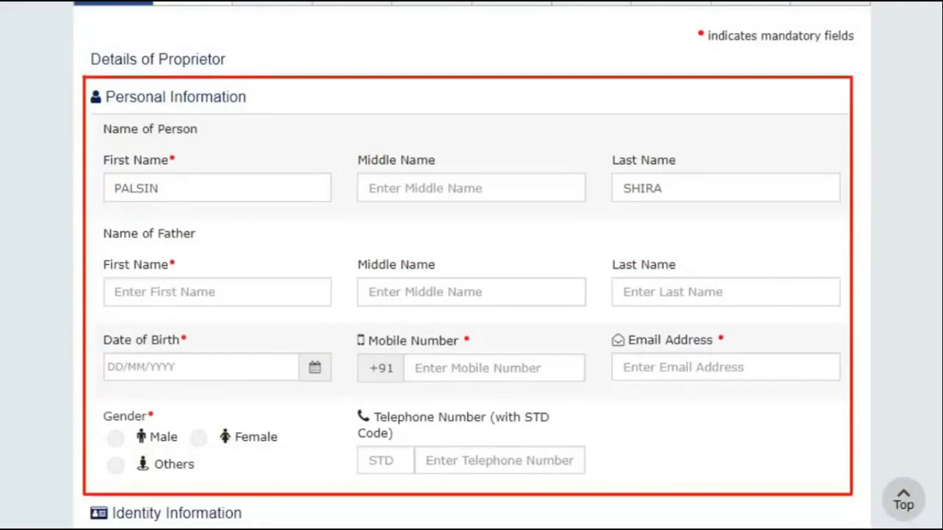
scroll(936, 403, down, 6)
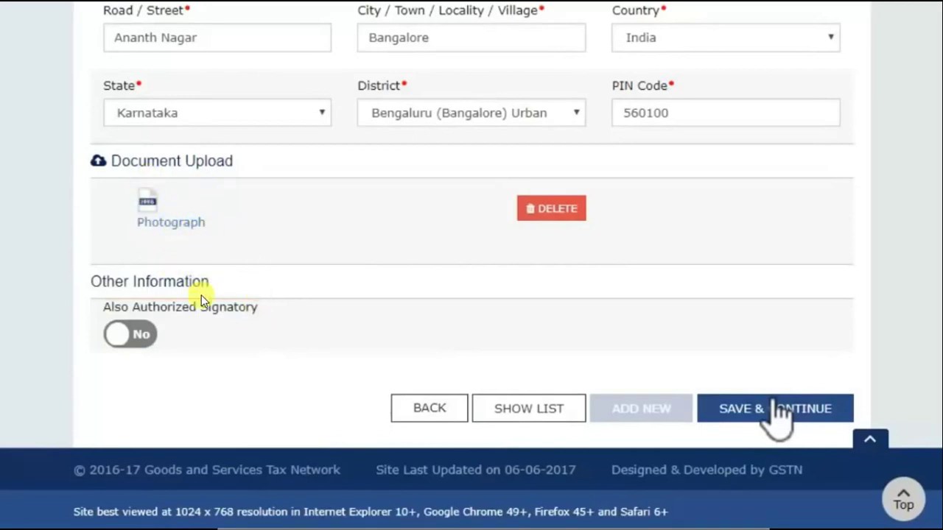
click(171, 217)
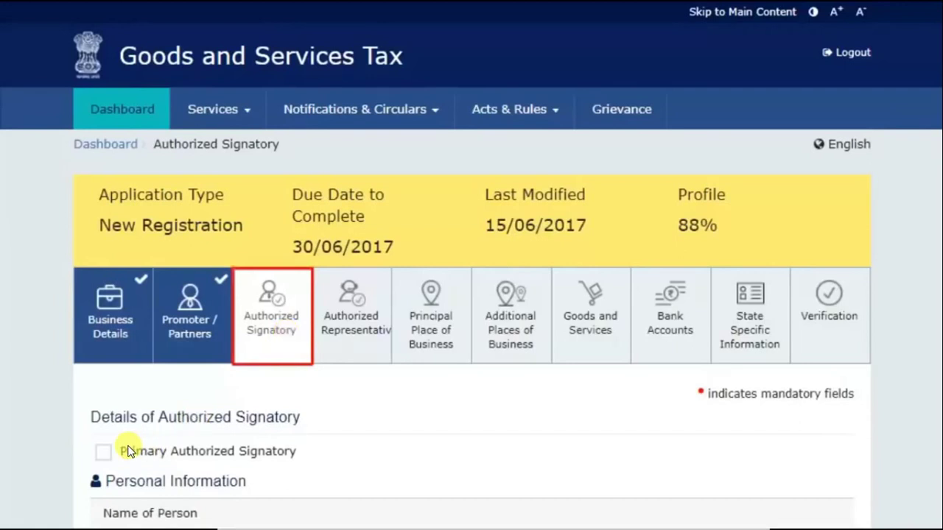
- Save the Authorized Signatory details with the authorisation letter and photograph uploaded
scroll(156, 444, down, 5)
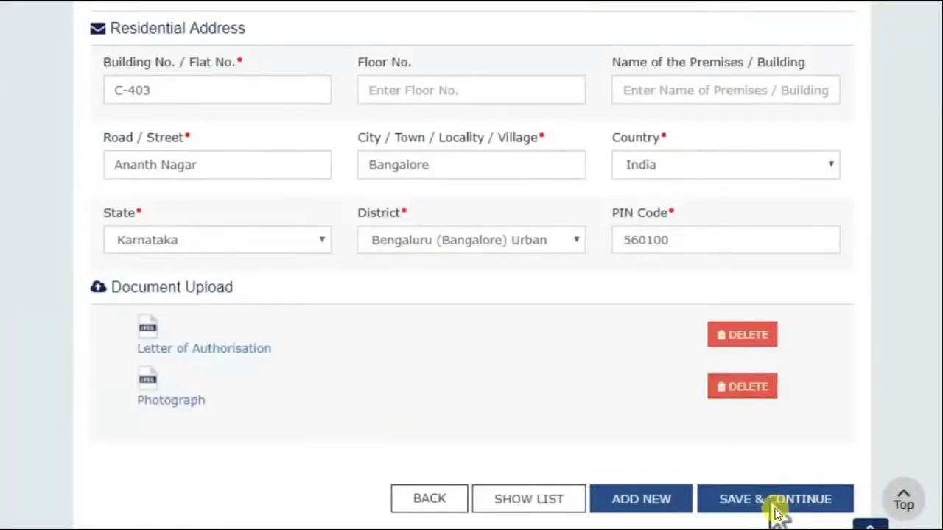
click(753, 486)
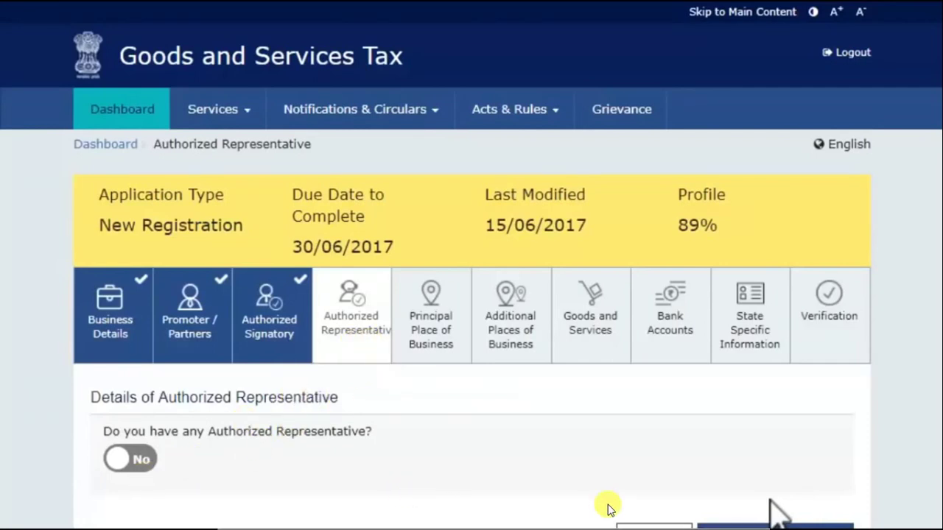
- Leave Authorized Representative set to No and save the tab
click(773, 516)
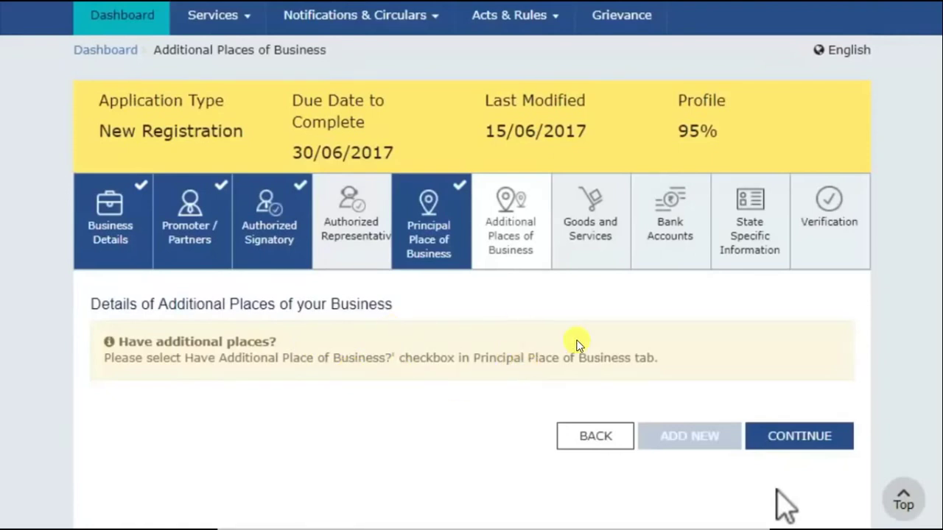
- Skip Additional Places of Business with no entries and continue to Goods and Services
click(781, 434)
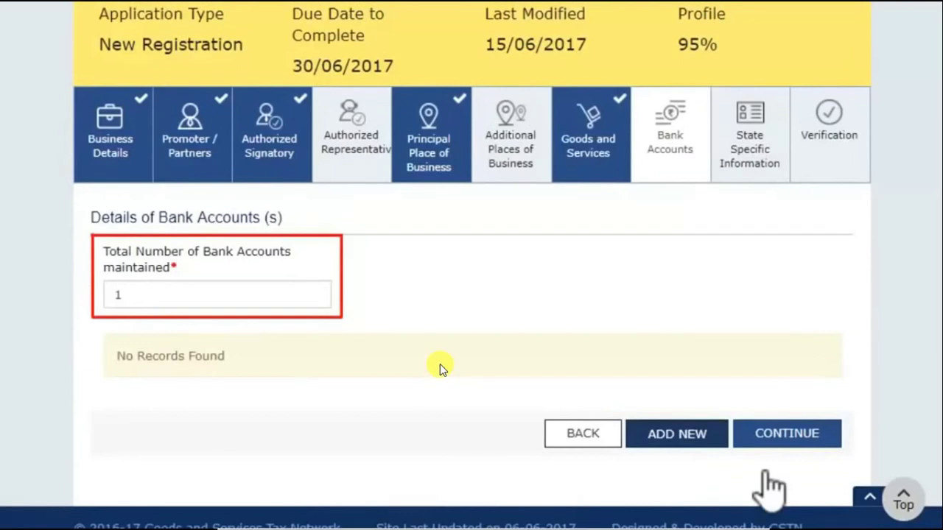
- Enter 1 as the total number of bank accounts maintained
click(130, 297)
text(1)
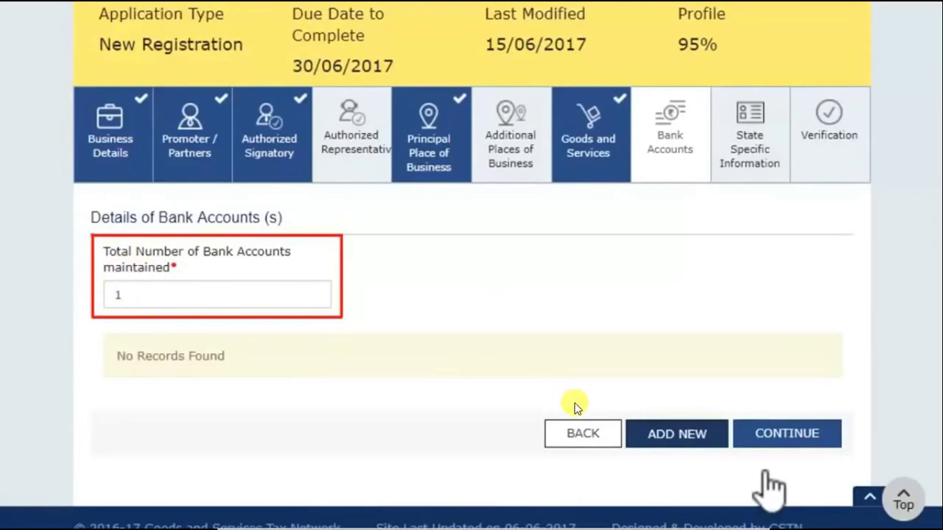